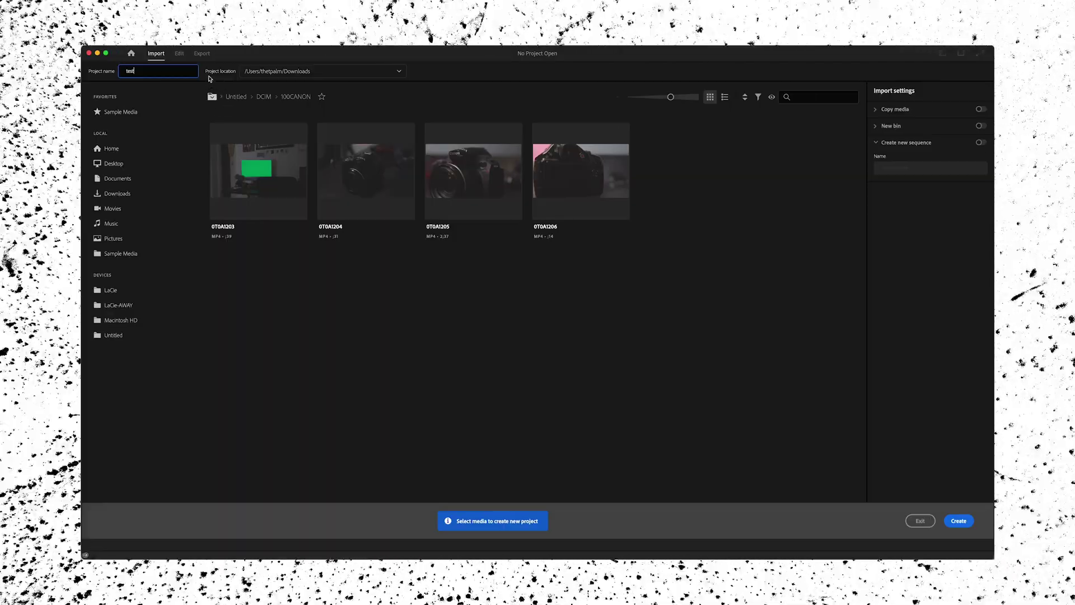
Keep Downloads as the save location for the new project named test.
left_click(250, 75)
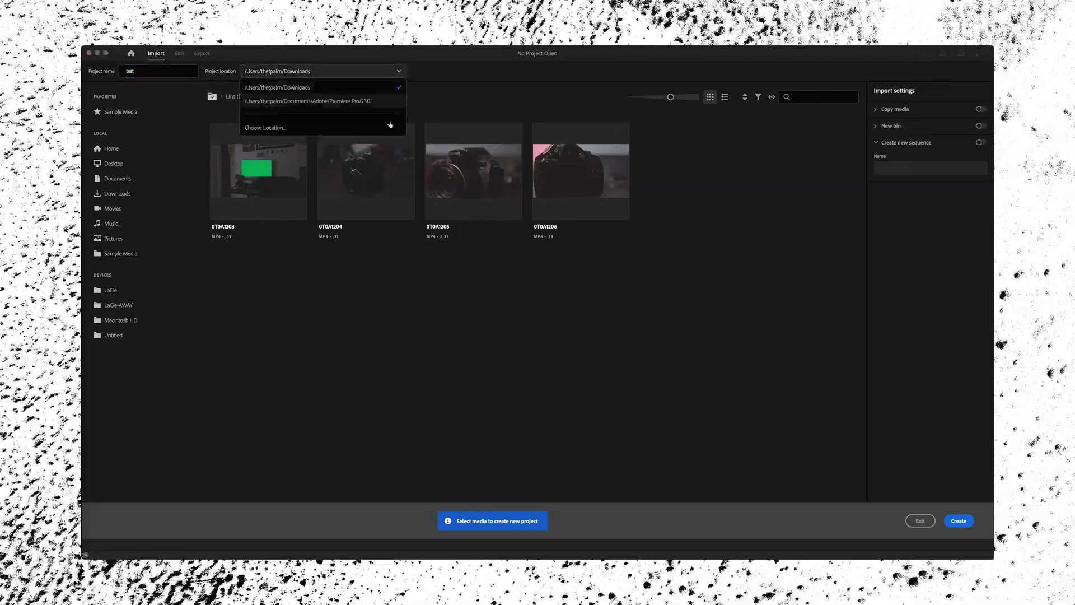
left_click(297, 87)
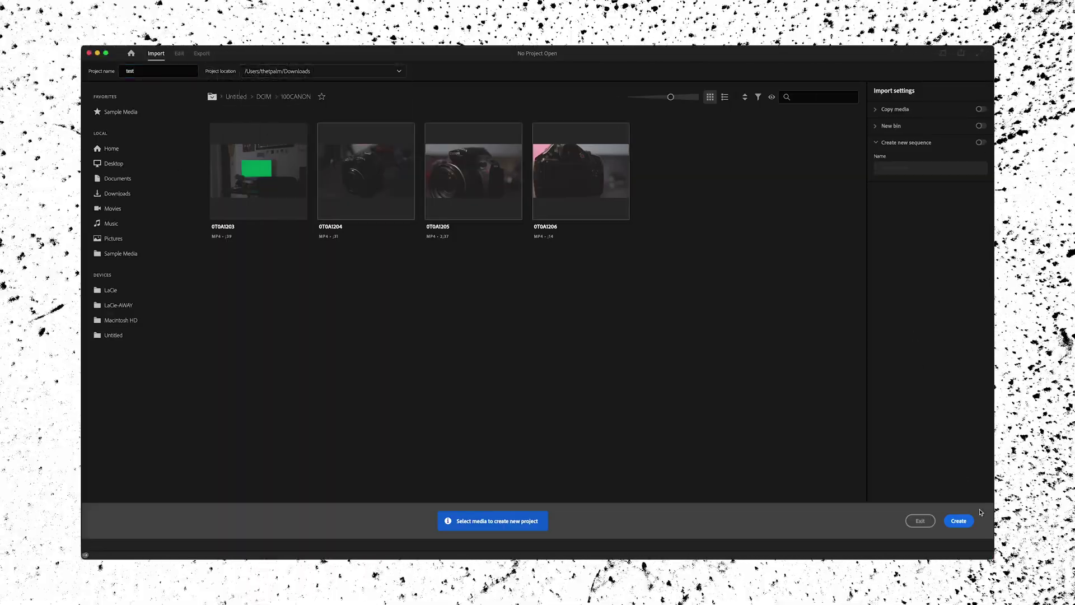
Create the test project, then add a new bin in the Project panel.
left_click(958, 520)
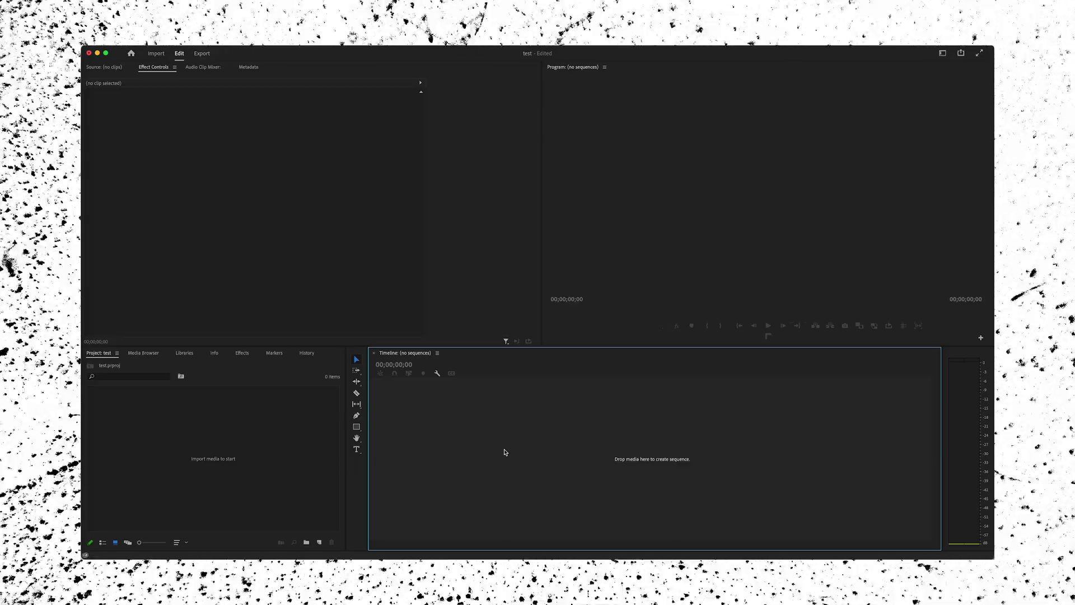
left_click(302, 388)
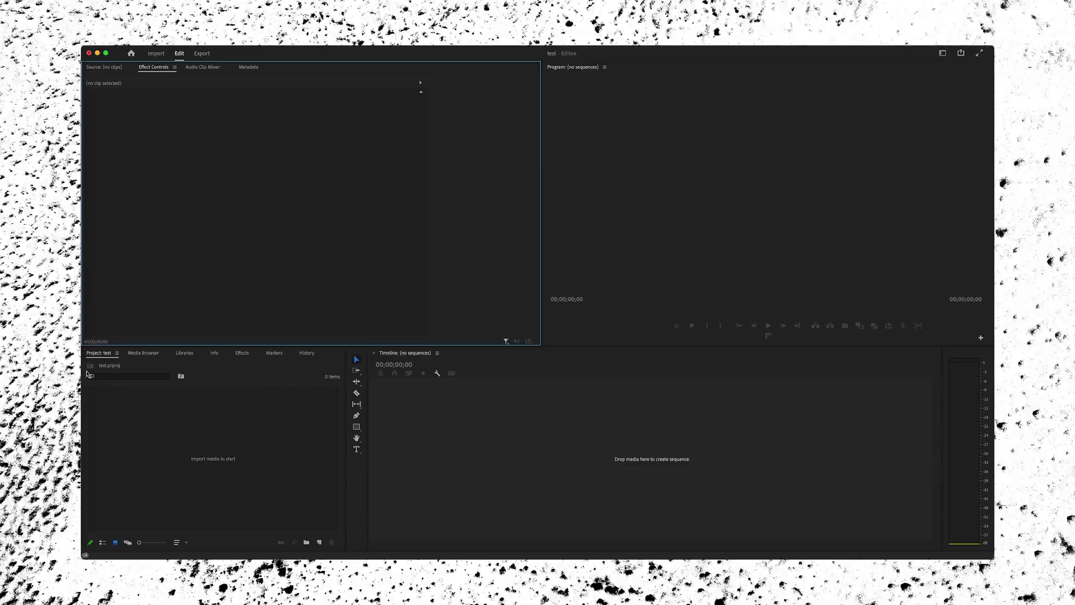
left_click(196, 446)
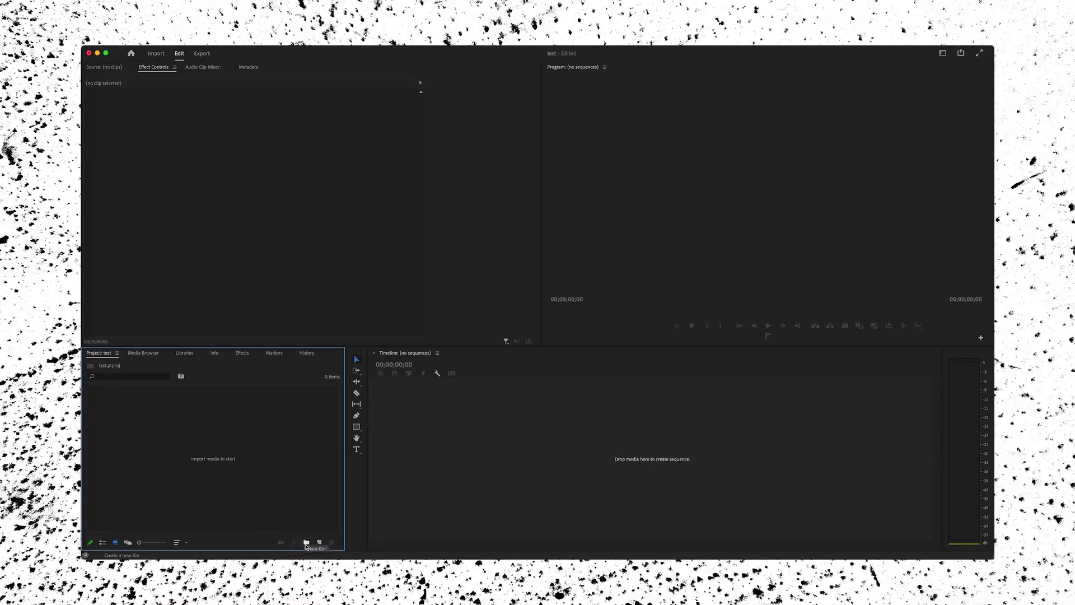
left_click(306, 542)
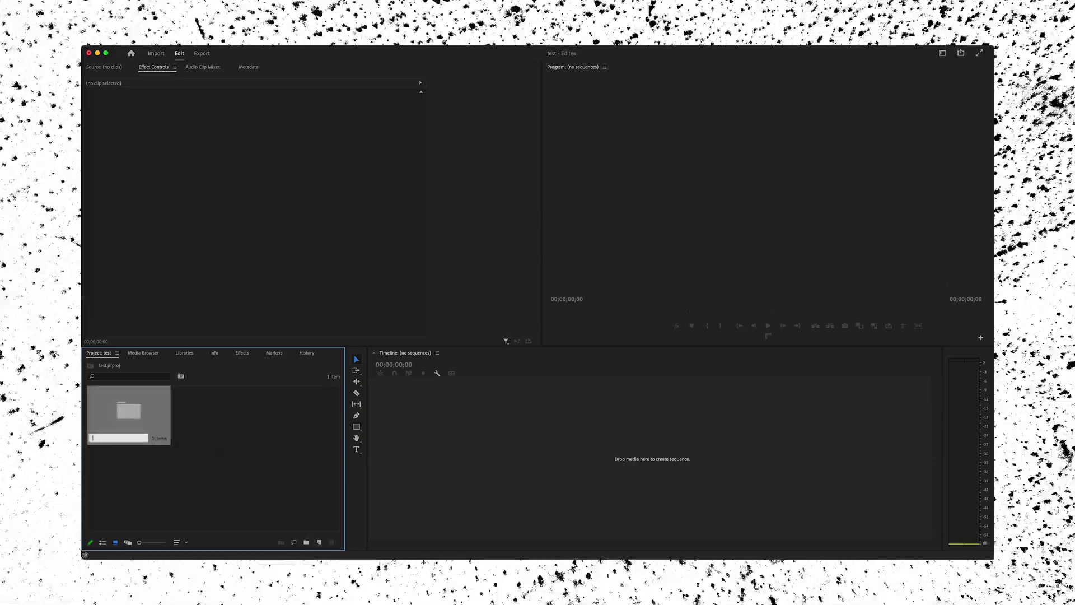
Name the first bin footage and add a second bin named audio/sound.
type("footage")
key("Return")
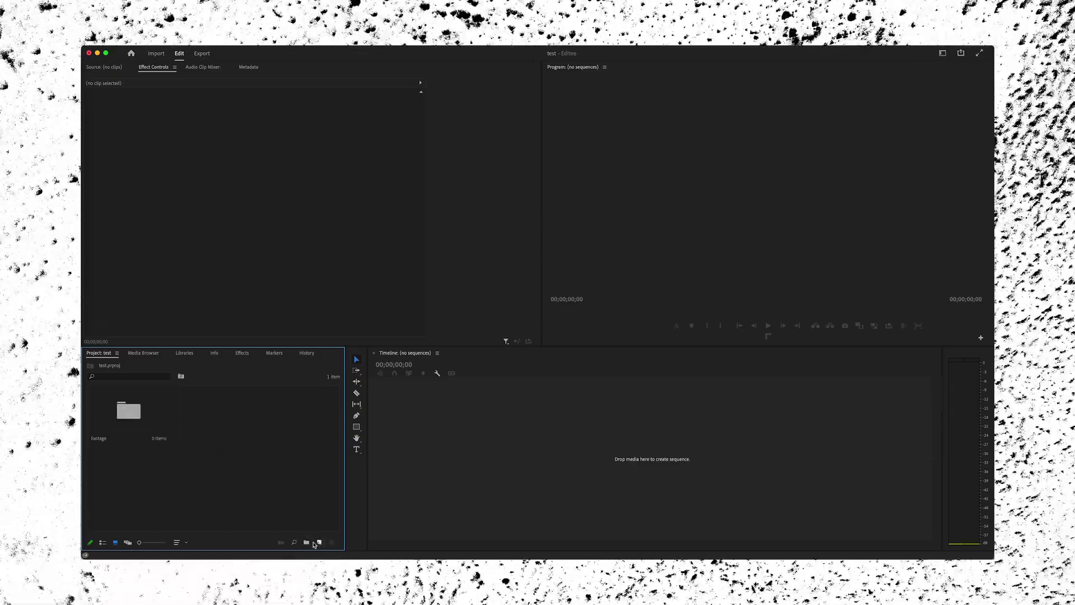
left_click(306, 542)
type("audio/sound")
key("Return")
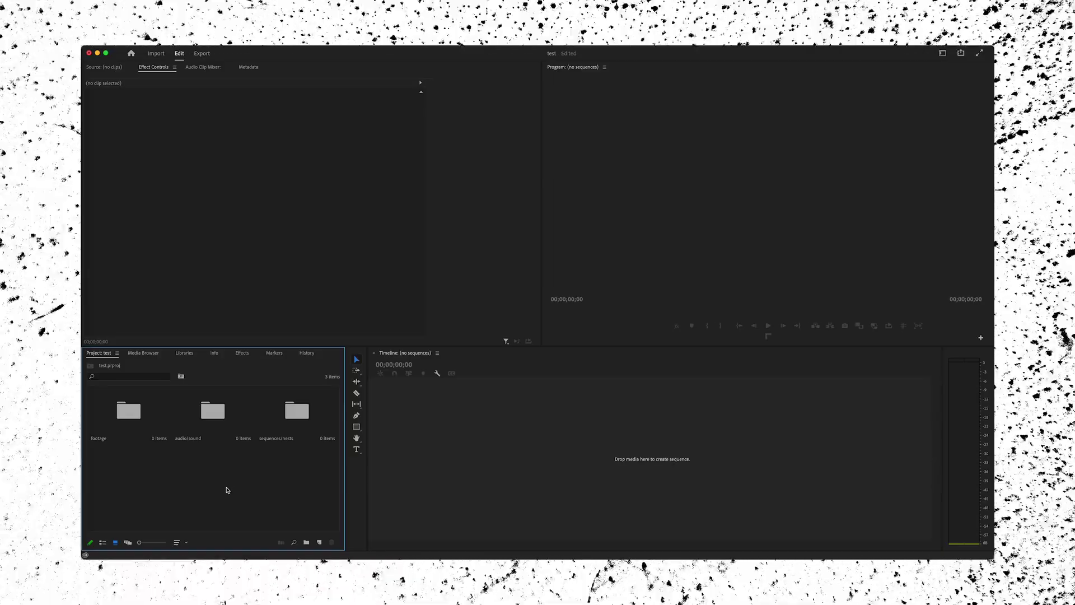
Import the DJI drone clips into footage and the audio files into audio/sound.
double_click(150, 416)
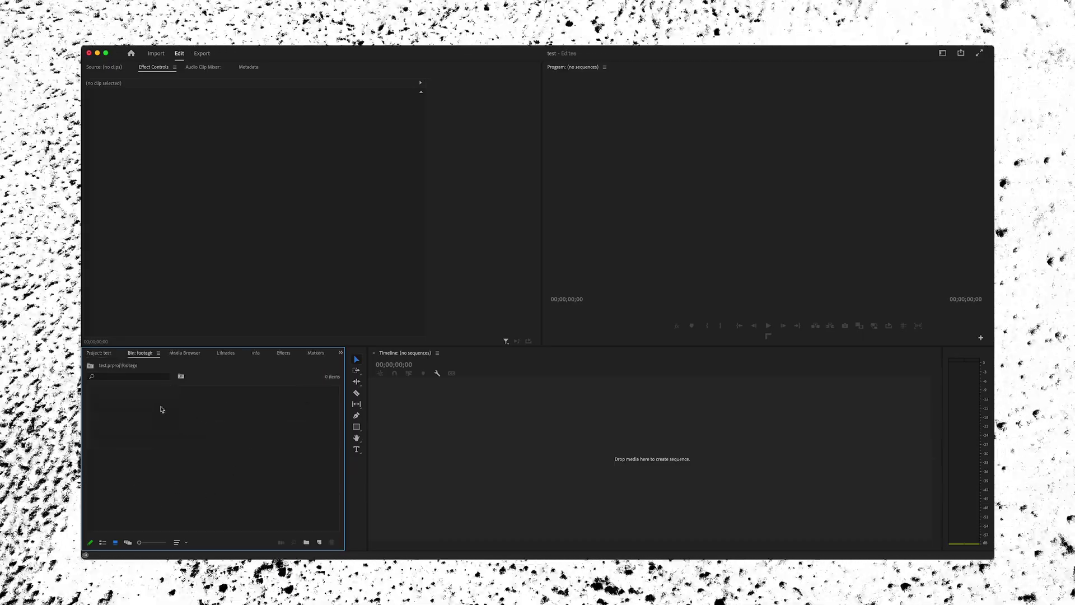
double_click(194, 463)
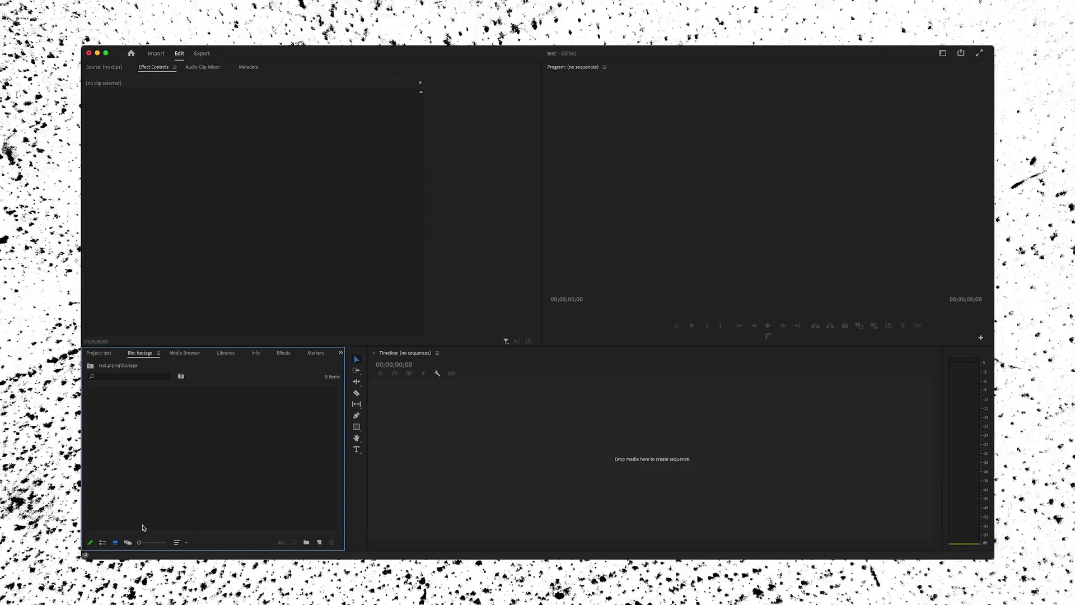
left_click(82, 67)
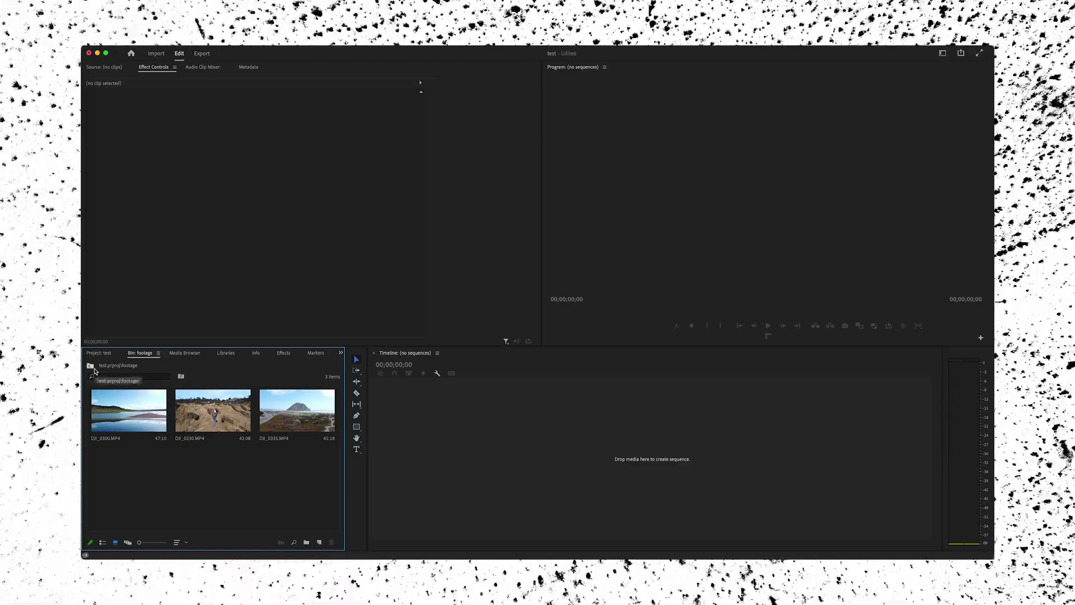
left_click(94, 368)
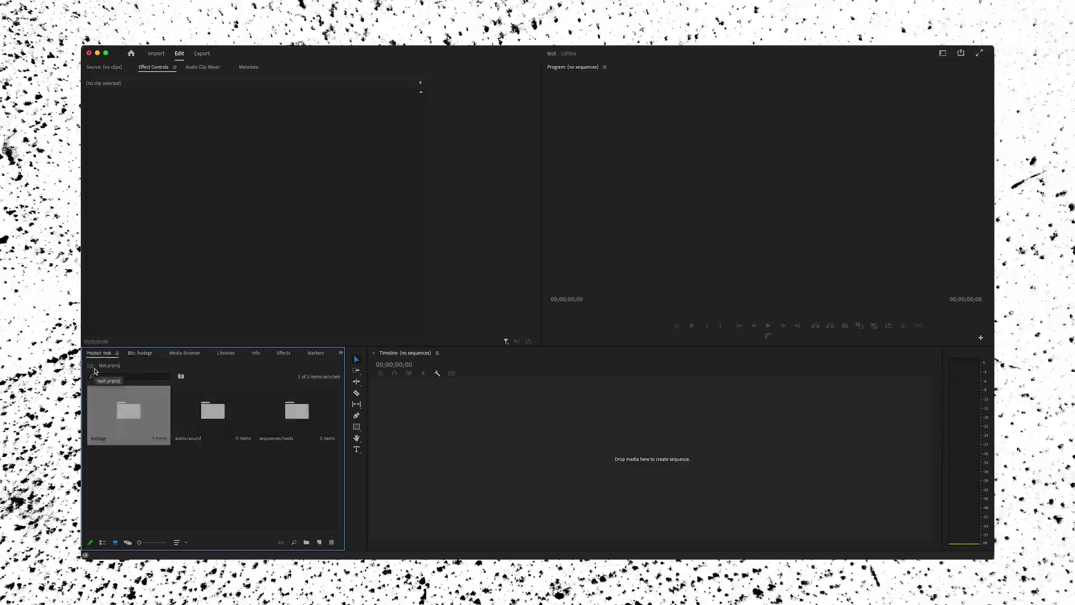
double_click(213, 411)
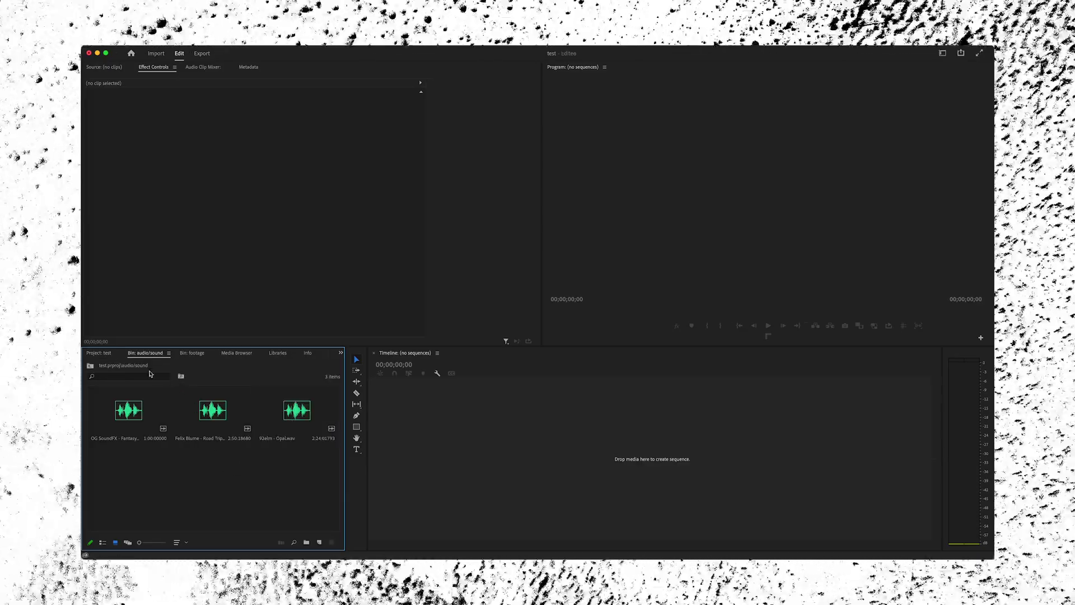
left_click(93, 368)
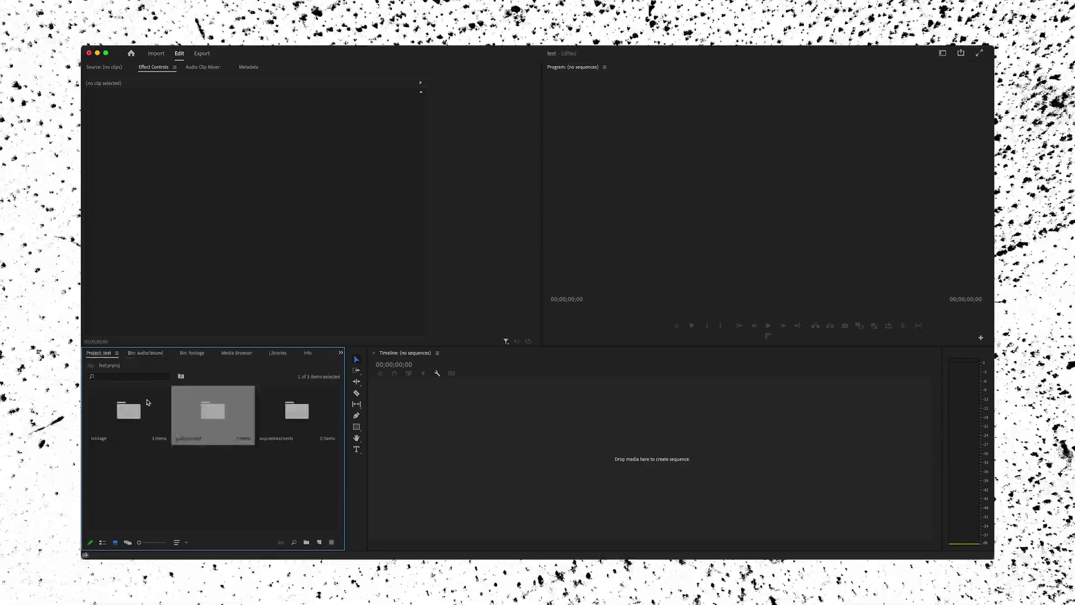
left_click(170, 463)
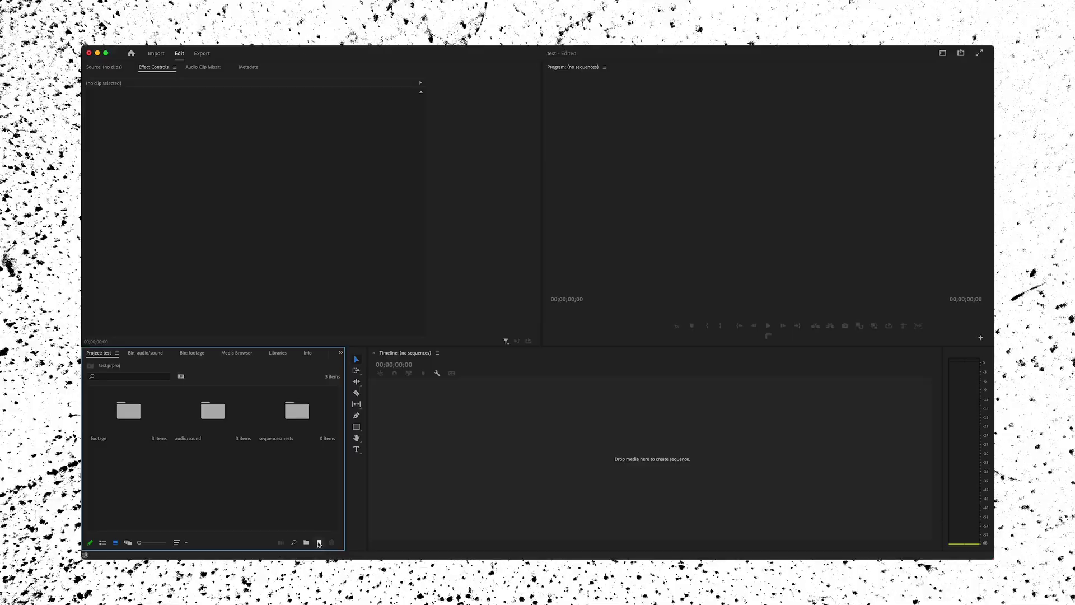
Create a Custom-mode 1920×1080, 29.97 fps, square-pixel sequence and name it.
left_click(319, 543)
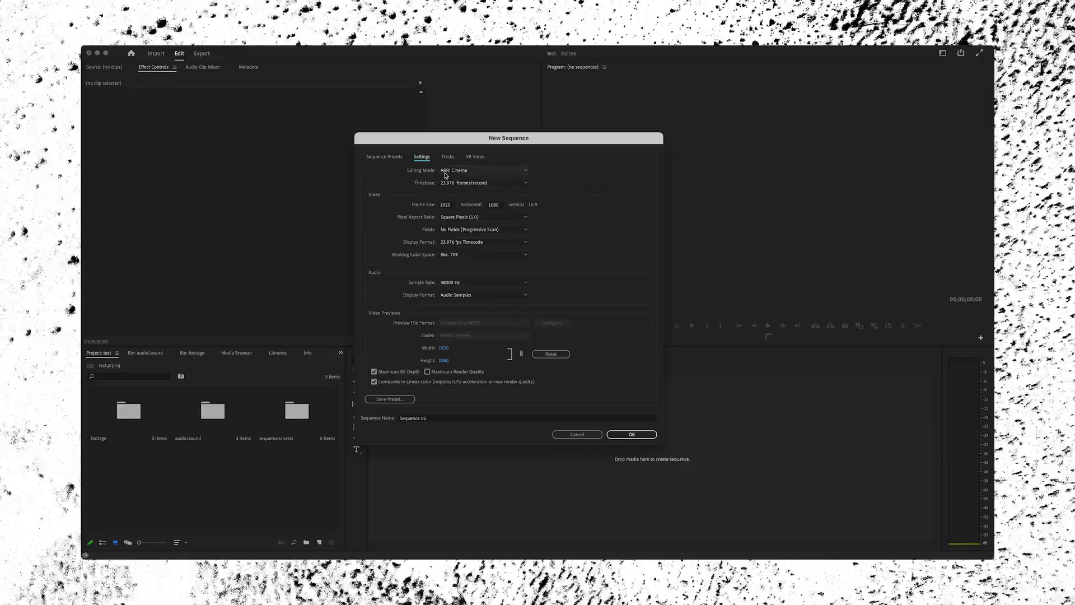
left_click(446, 174)
scroll(454, 196, "up", 1)
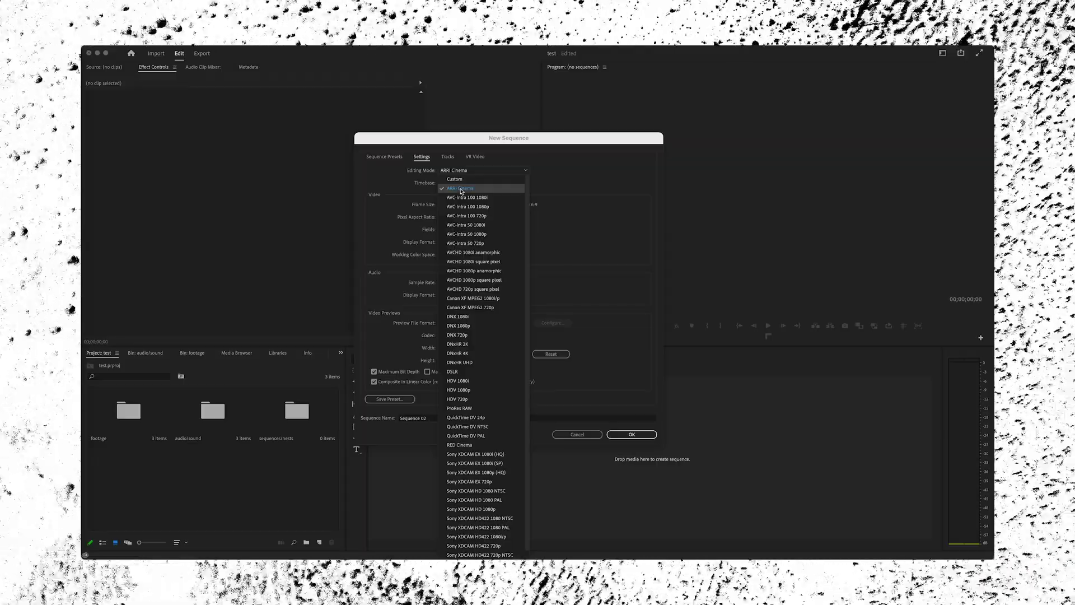
left_click(454, 178)
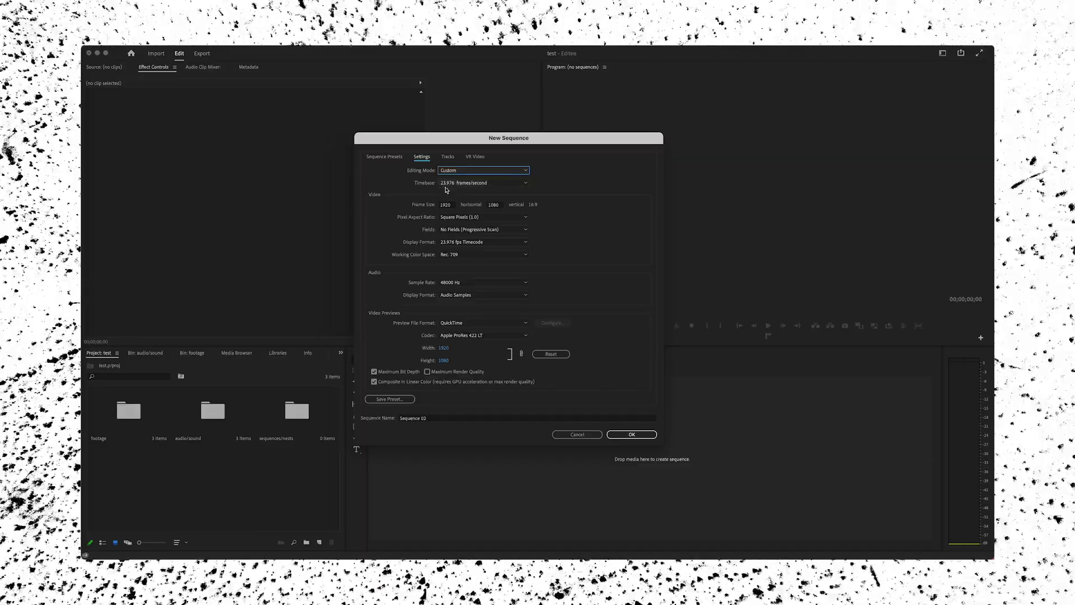
left_click(446, 183)
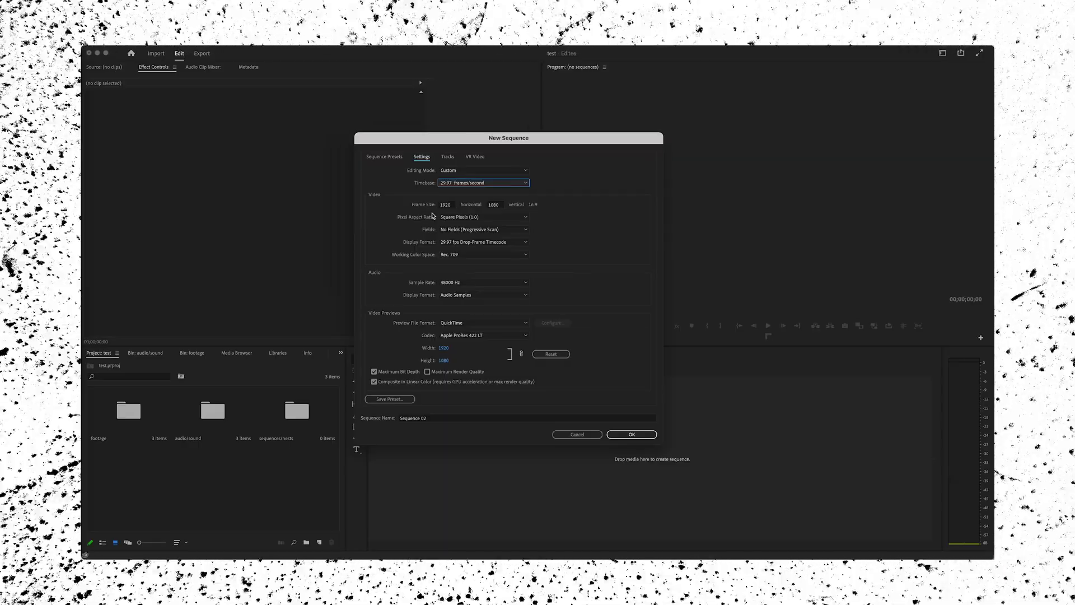
key("Tab")
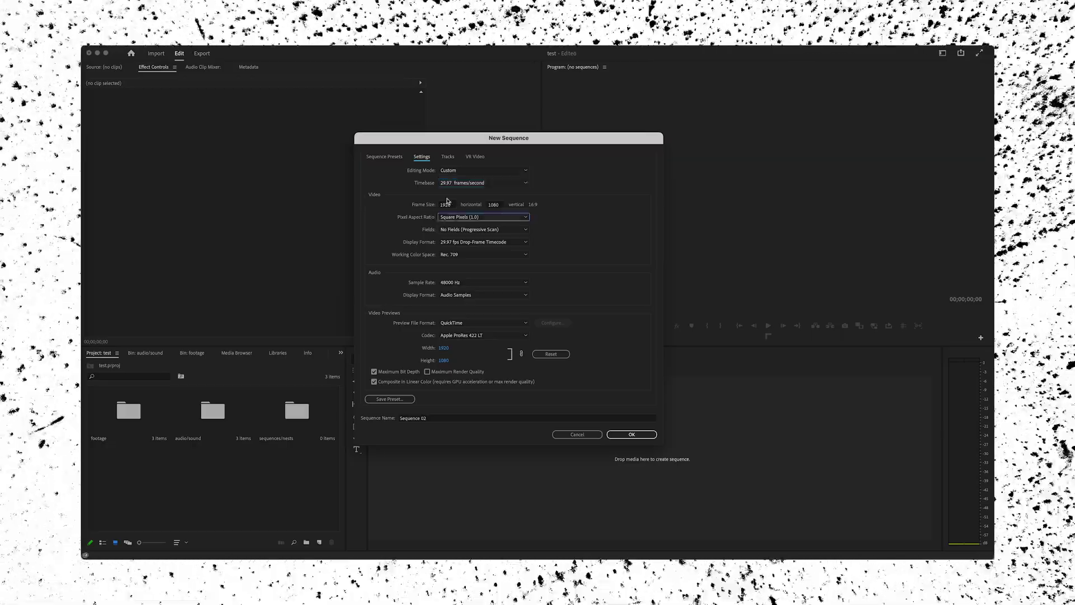
left_click(450, 217)
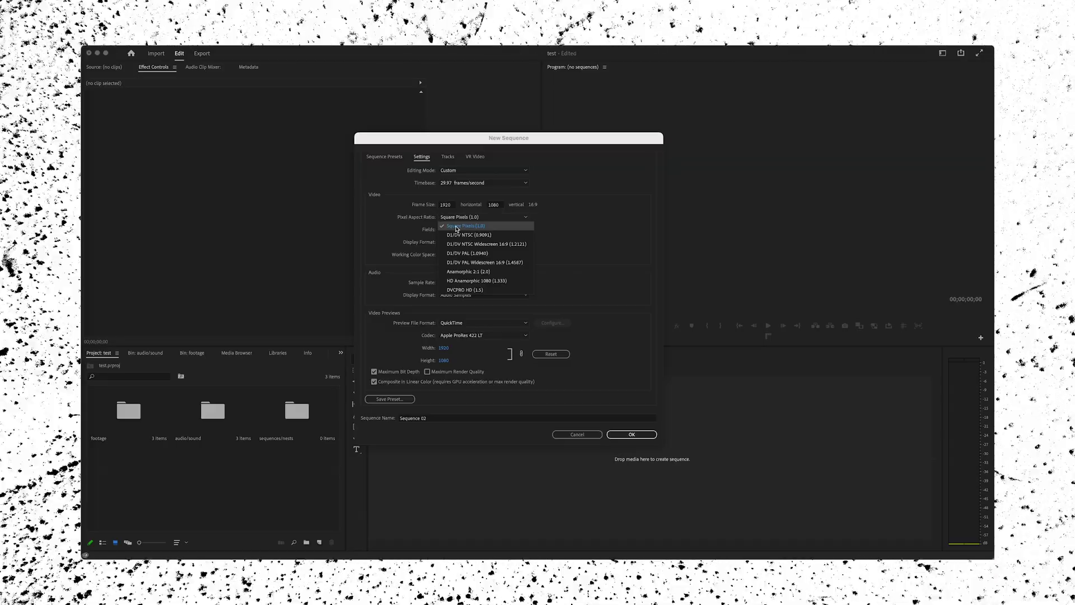
key("Return")
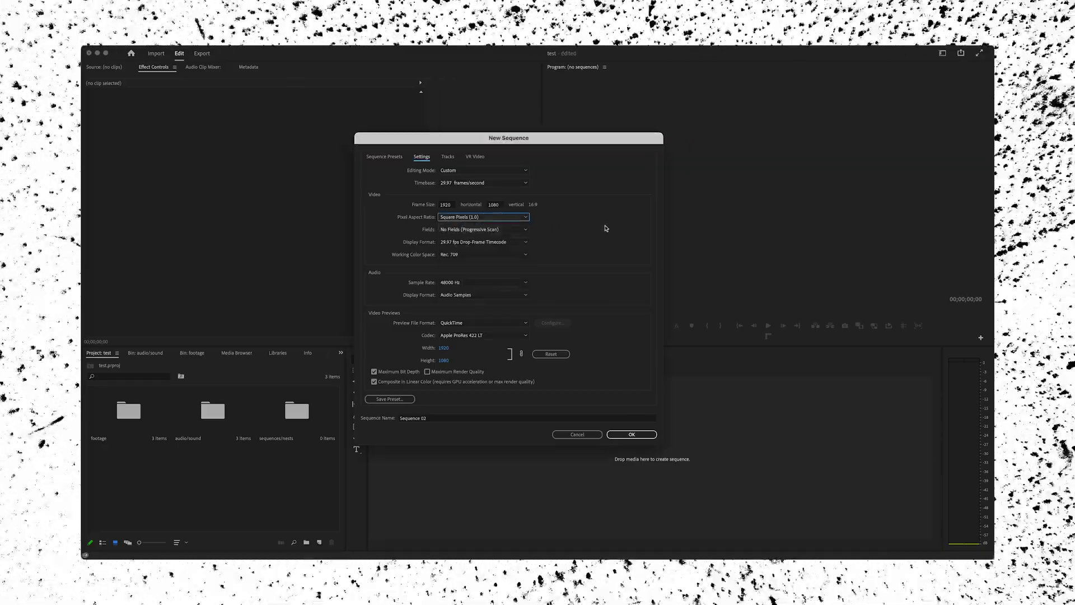
left_click(432, 417)
type("se")
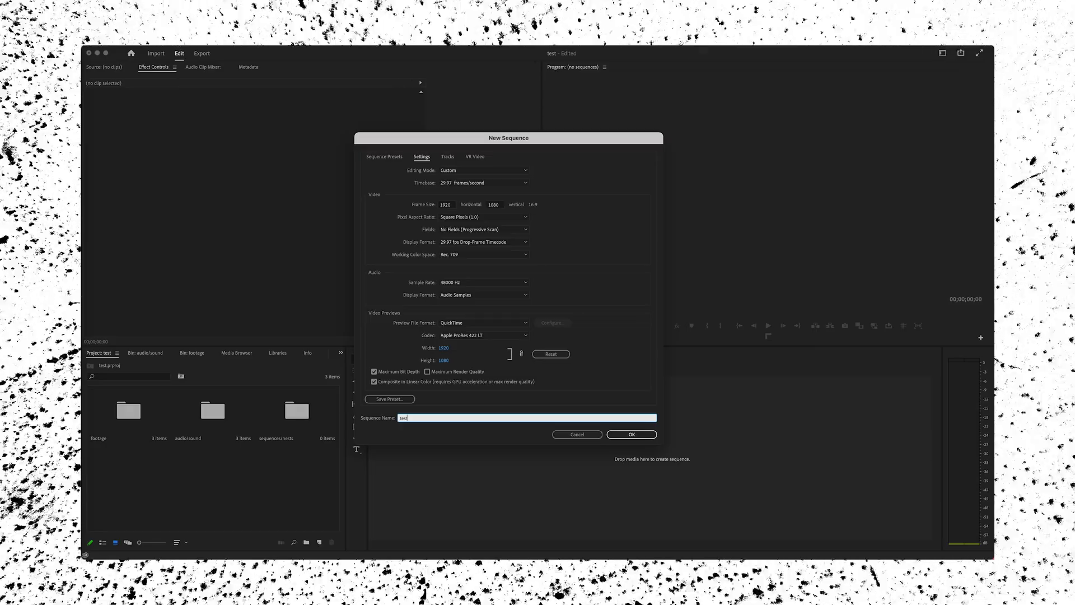
left_click(632, 433)
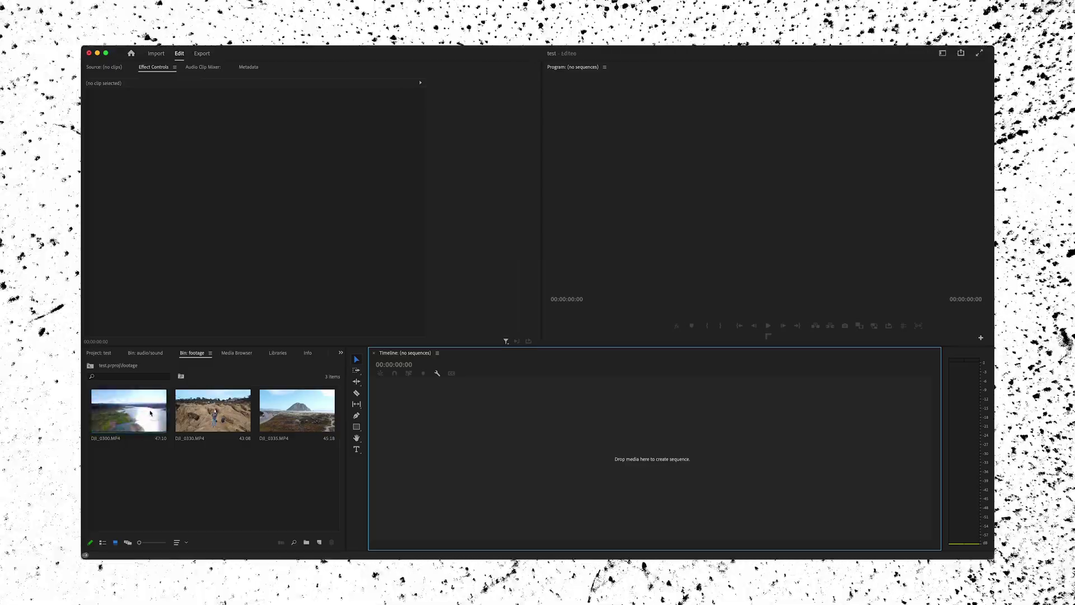
Place DJI_0300 on the timeline, undo the accidental delete, and preview it.
left_click_drag(150, 413, 526, 419)
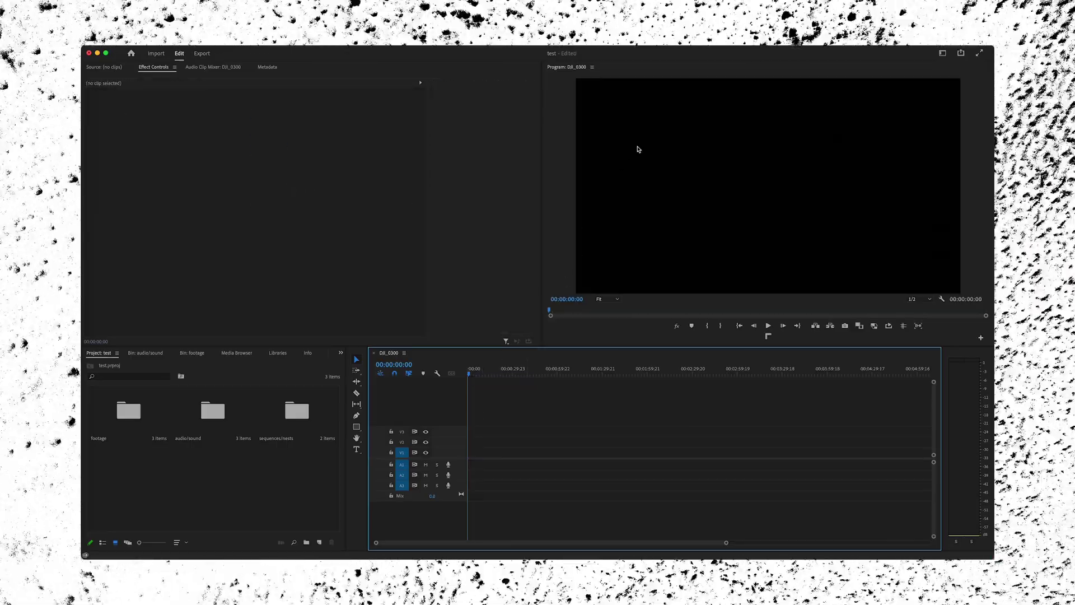
key("super+z")
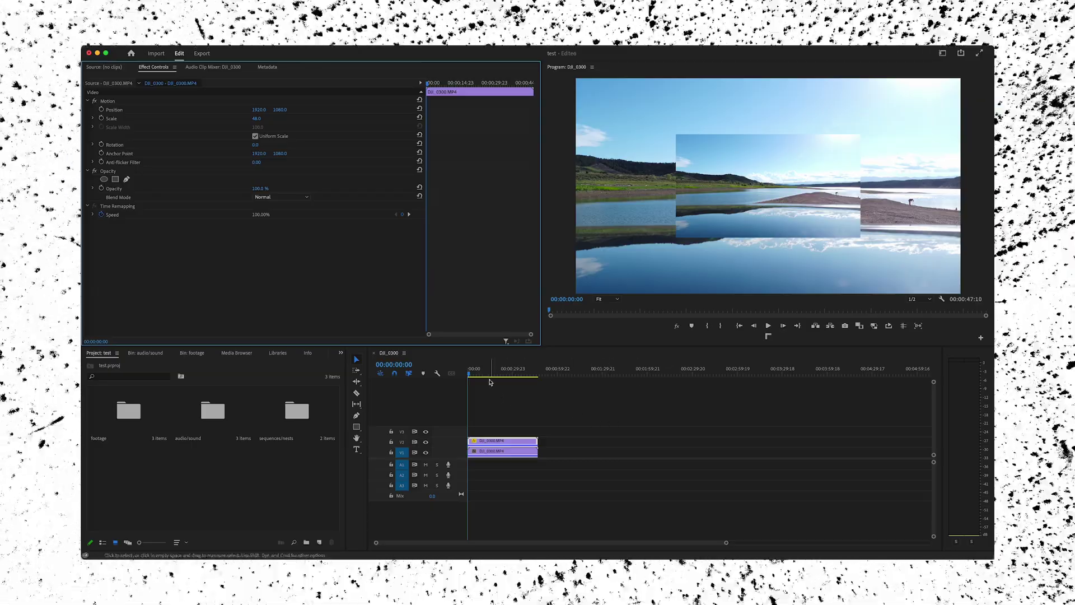
left_click_drag(490, 373, 504, 369)
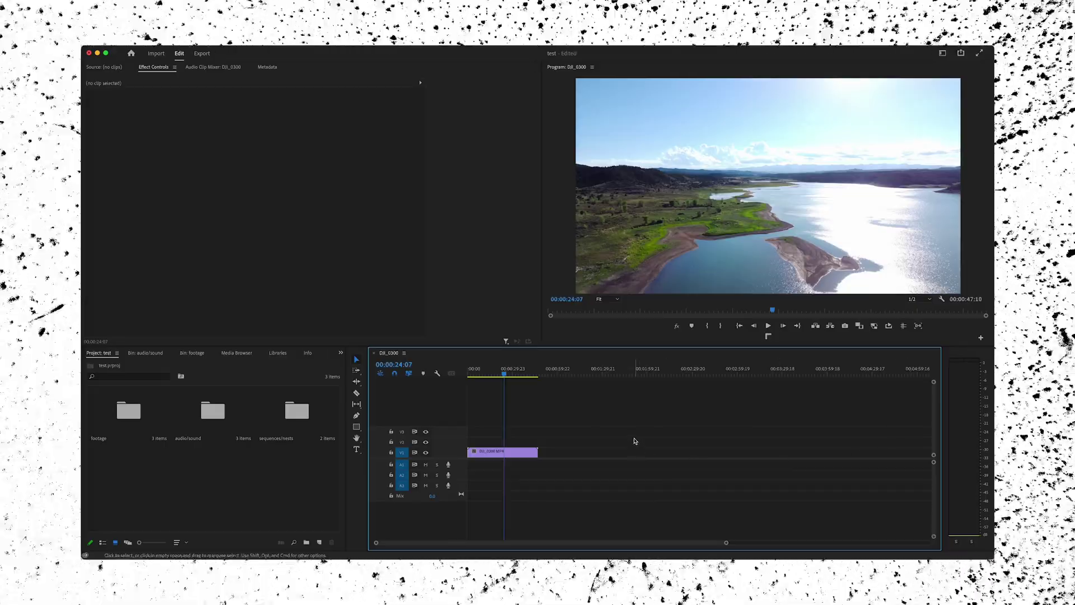
left_click_drag(504, 371, 468, 370)
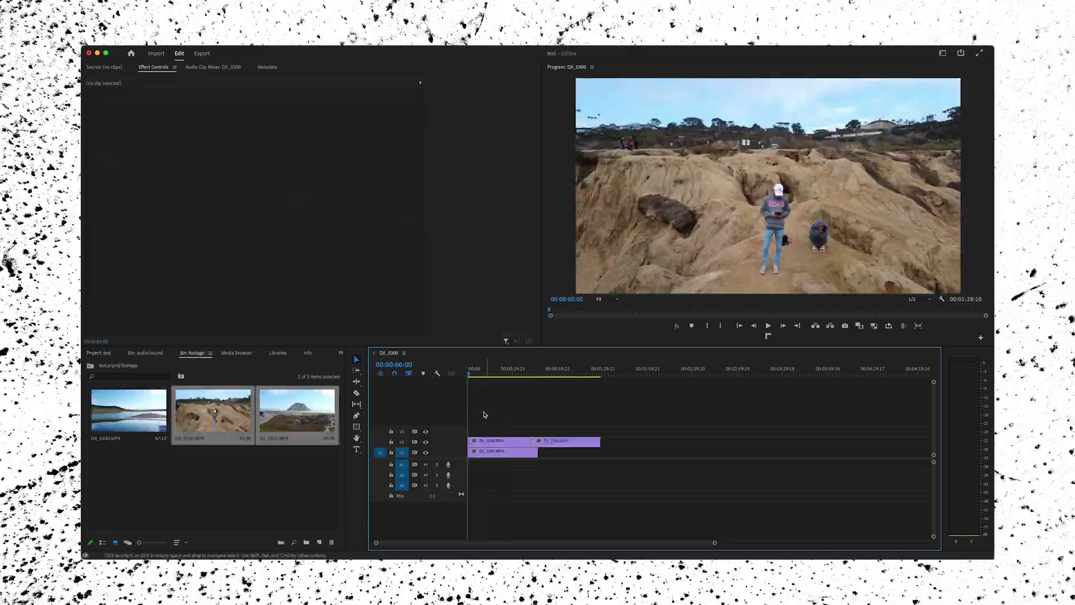
Add the other two drone clips to the sequence on V1/V2.
left_click_drag(485, 415, 569, 456)
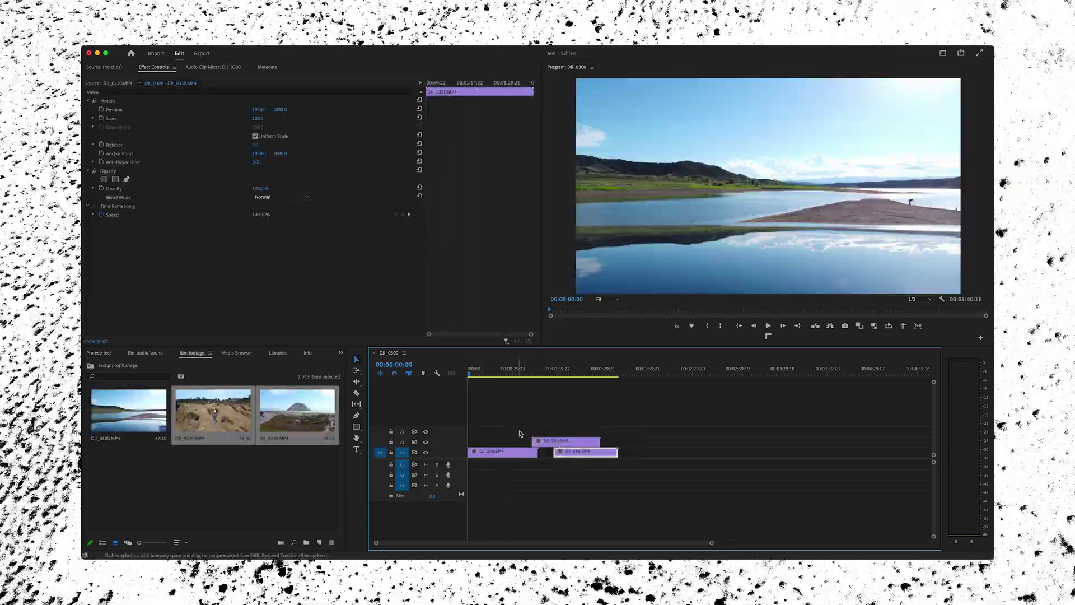
left_click(403, 399)
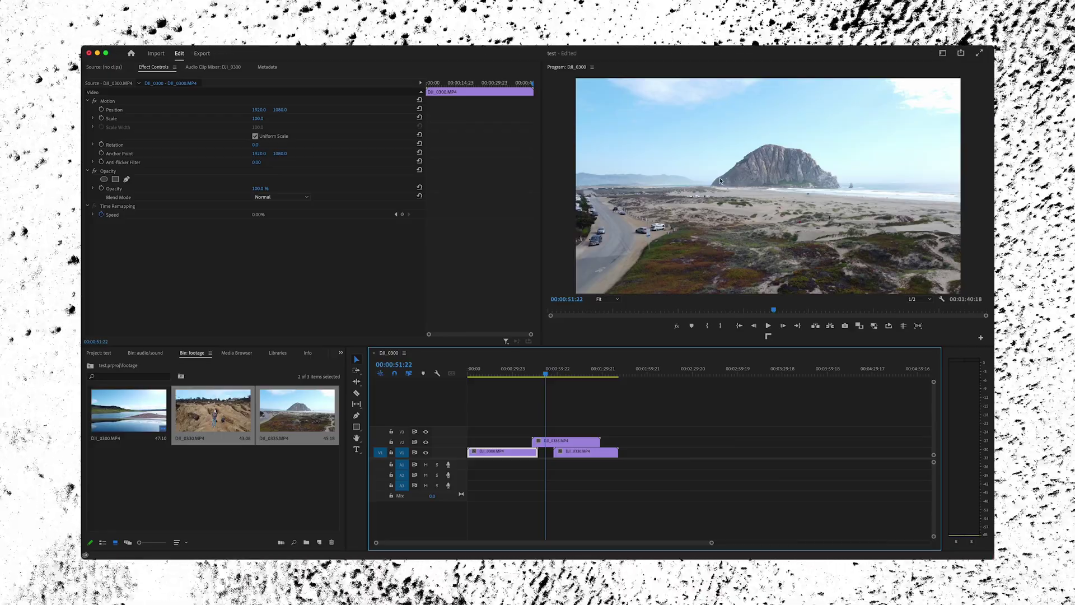
left_click(573, 411)
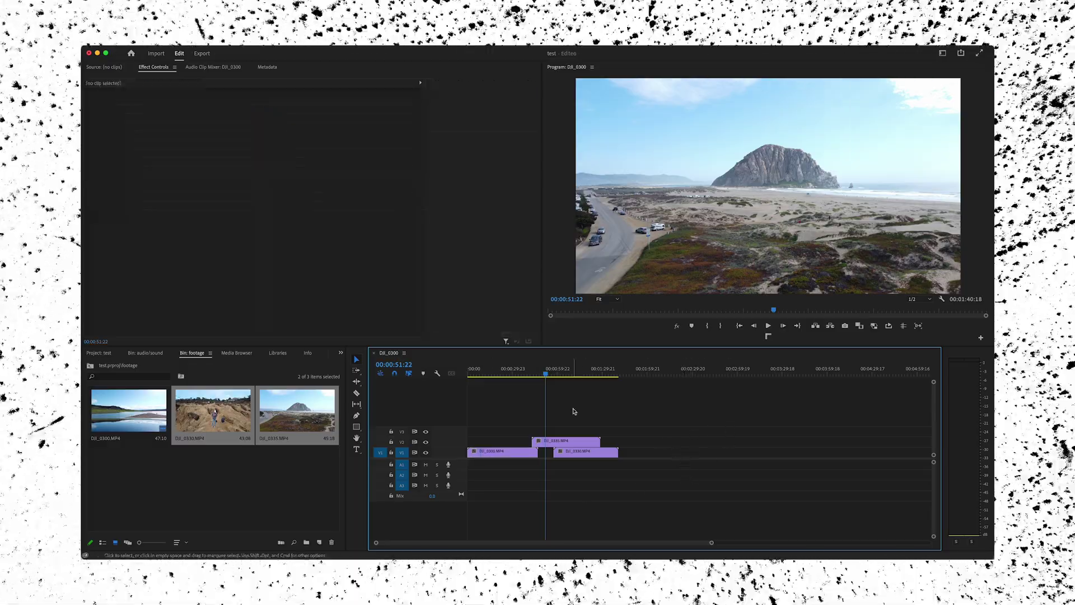
left_click(204, 81)
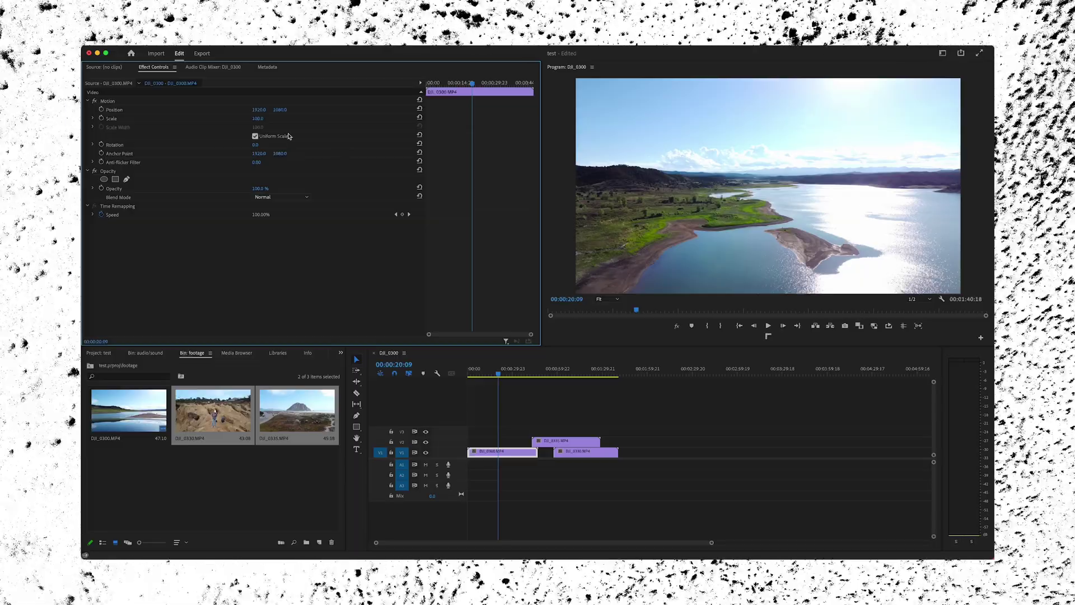
Set the lake clip's Position X to about 1698 with 100% opacity, then pick Track Select Forward.
left_click_drag(256, 110, 263, 189)
left_click(482, 374)
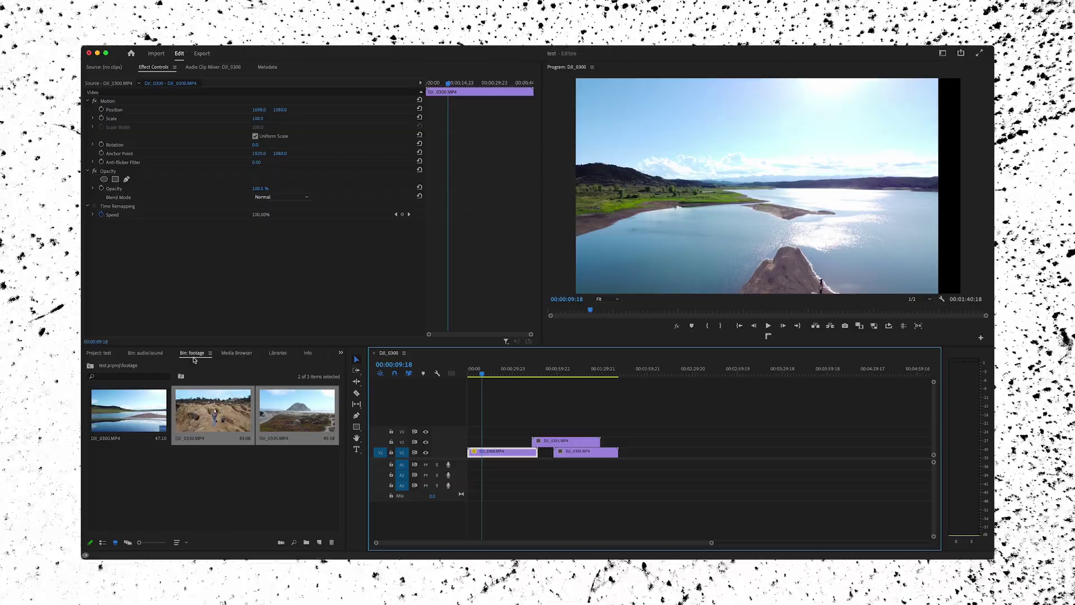
left_click(229, 357)
key("shift+7")
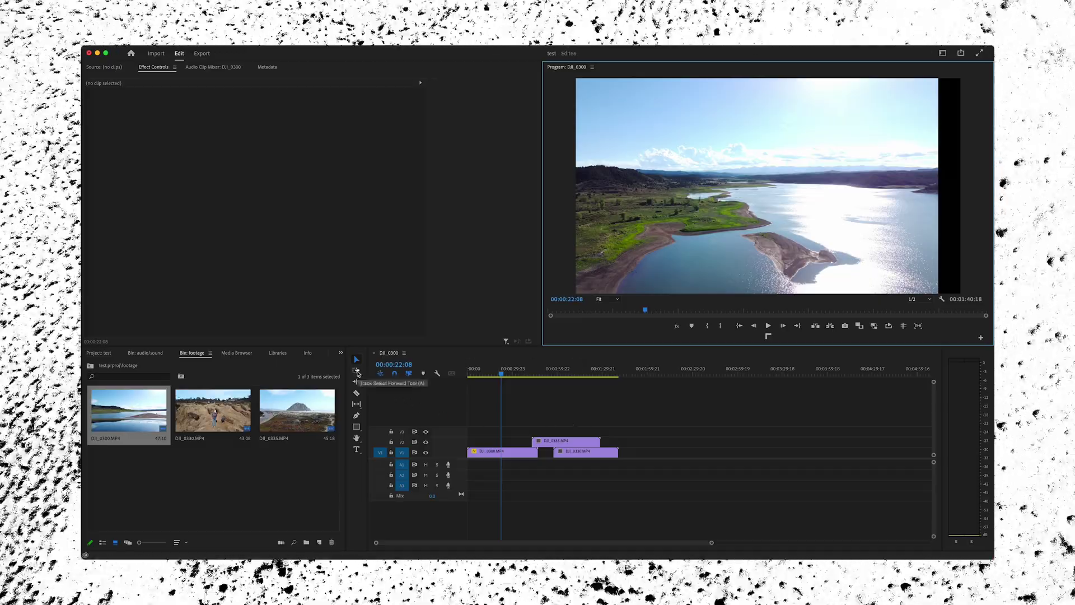
left_click(358, 373)
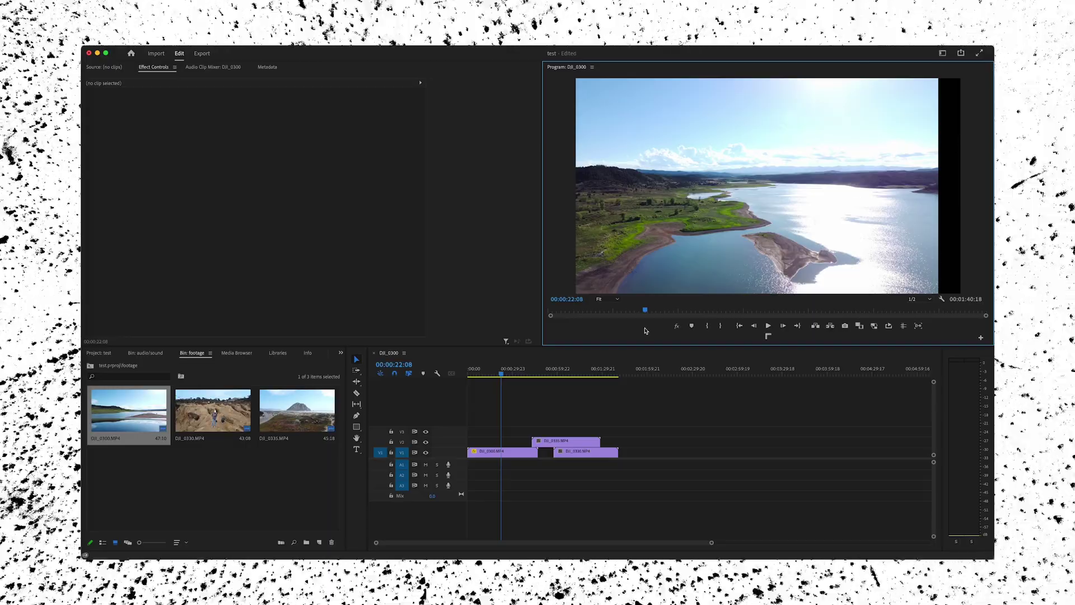
left_click(944, 53)
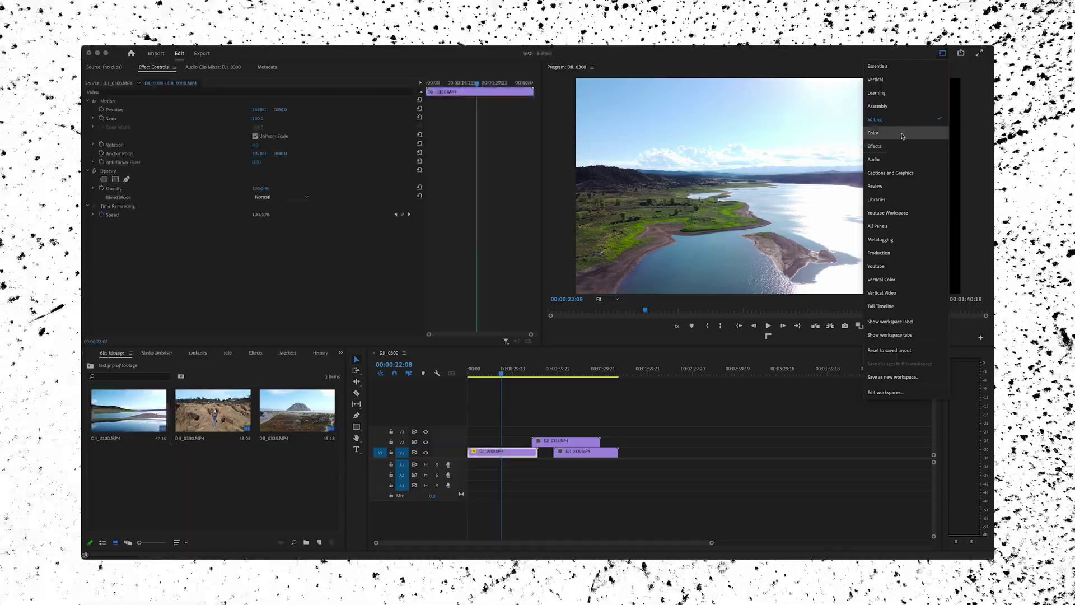
Try the Color workspace, then open Export for the DJI_0300 sequence with Cmd+M.
left_click(902, 135)
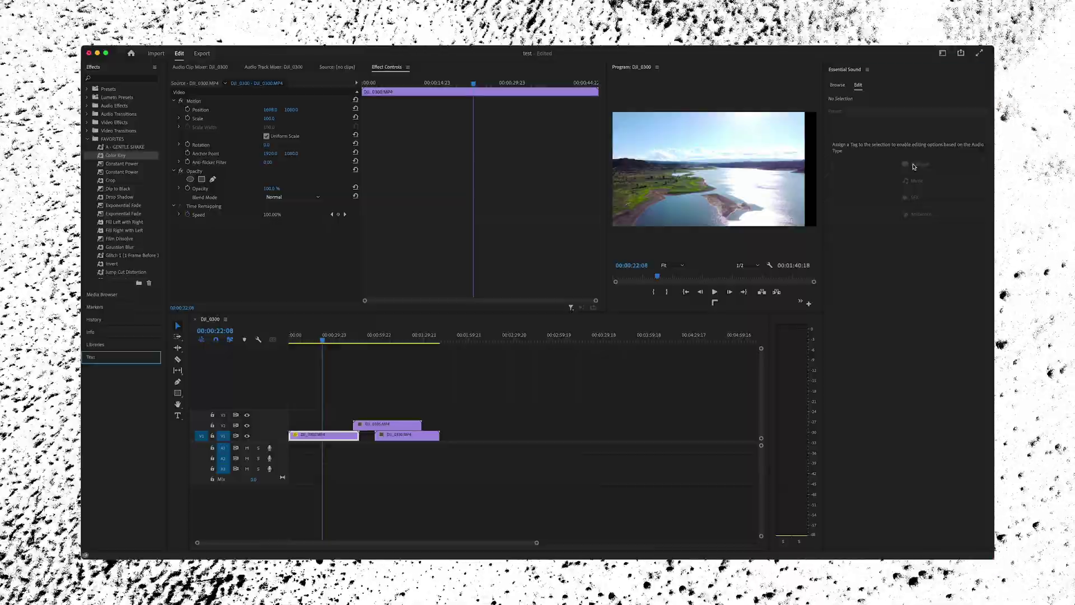
left_click(943, 53)
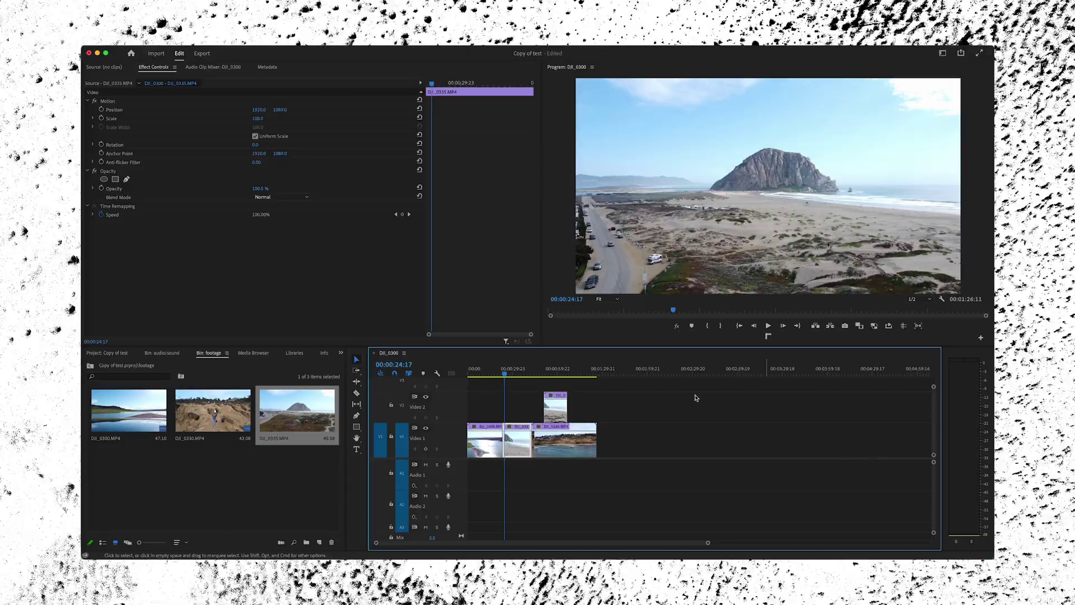
left_click(616, 388)
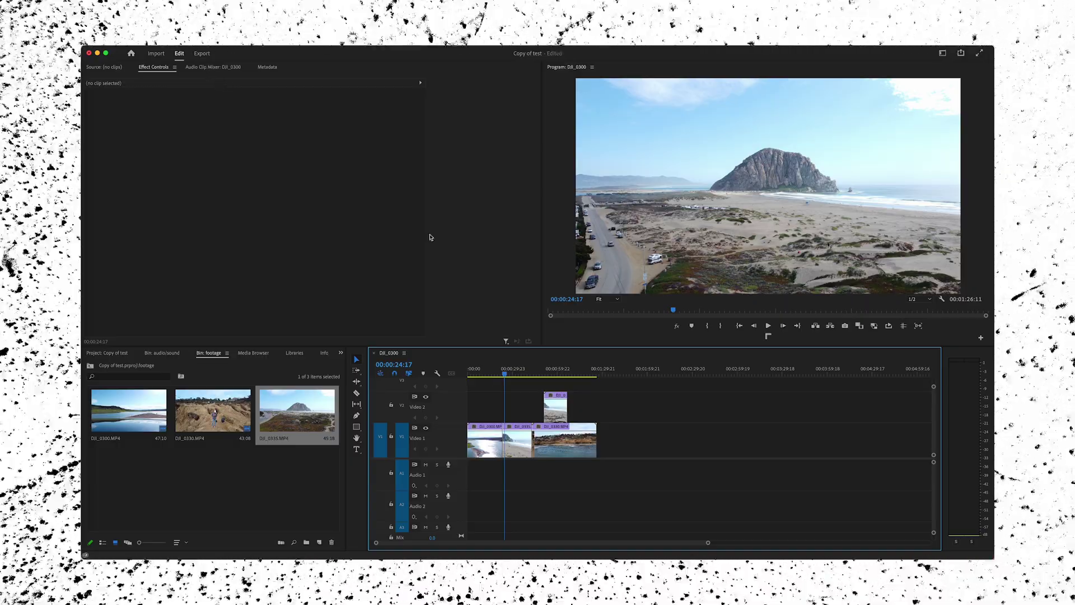
key("super+m")
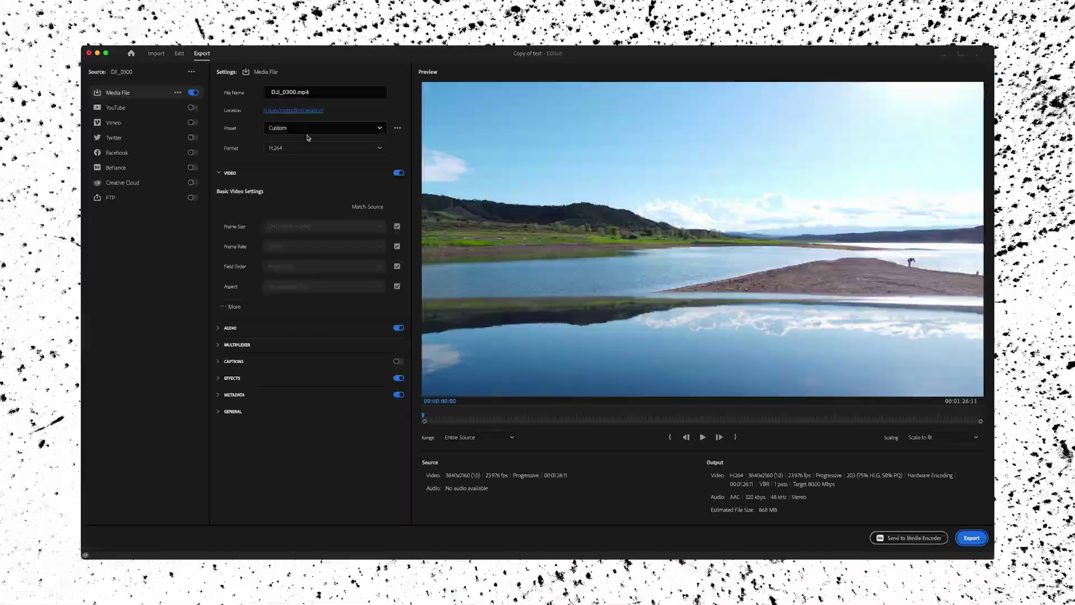
Rename the export to test.mp4, keep the Custom preset, and expand More video settings.
left_click(278, 92)
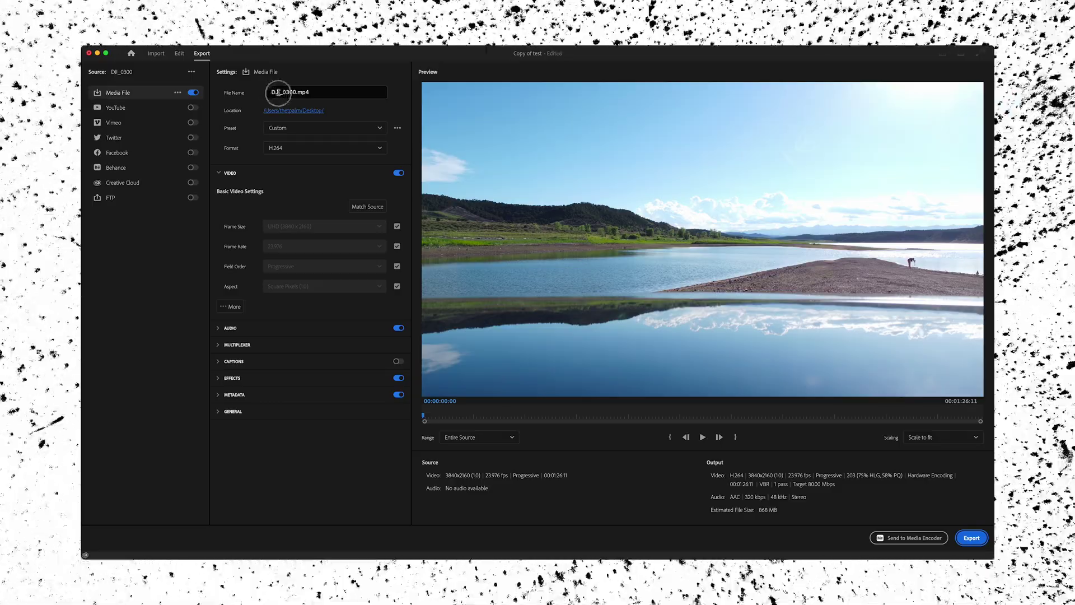
double_click(295, 92)
type("test")
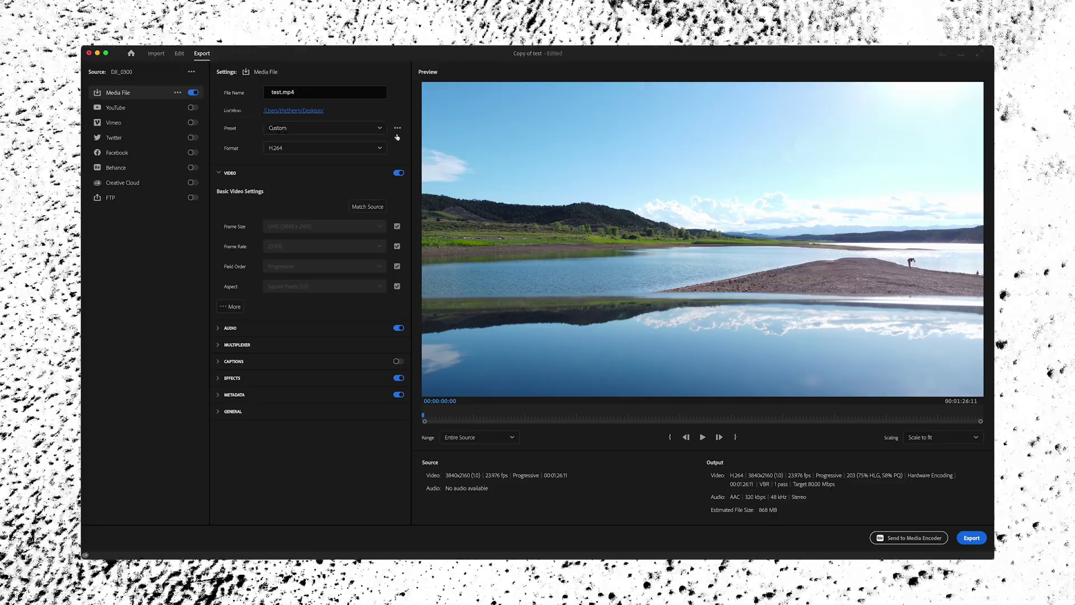
left_click(273, 129)
left_click(277, 143)
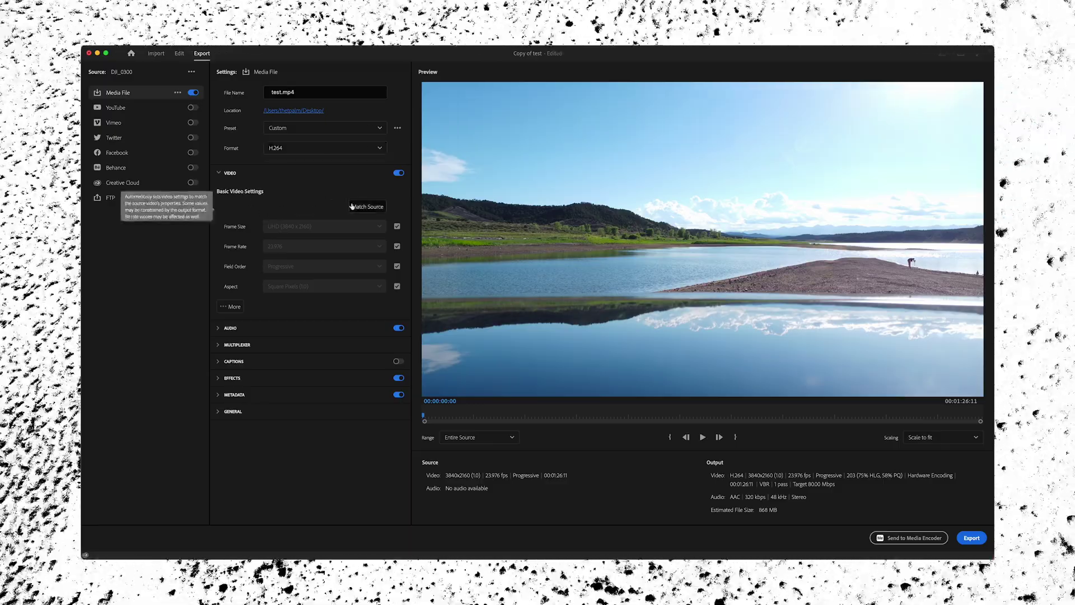
left_click(231, 306)
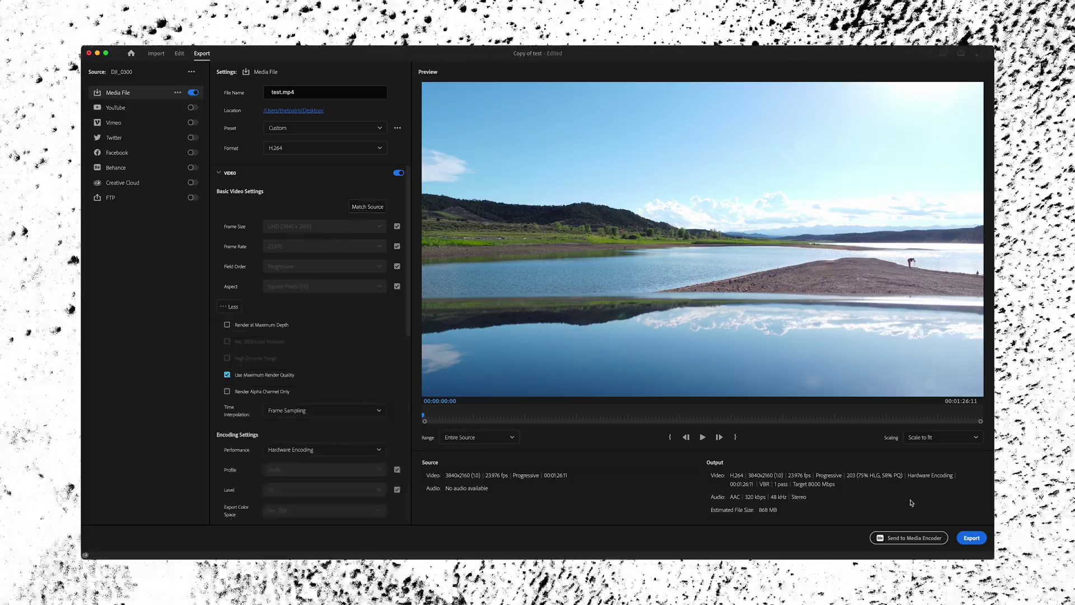